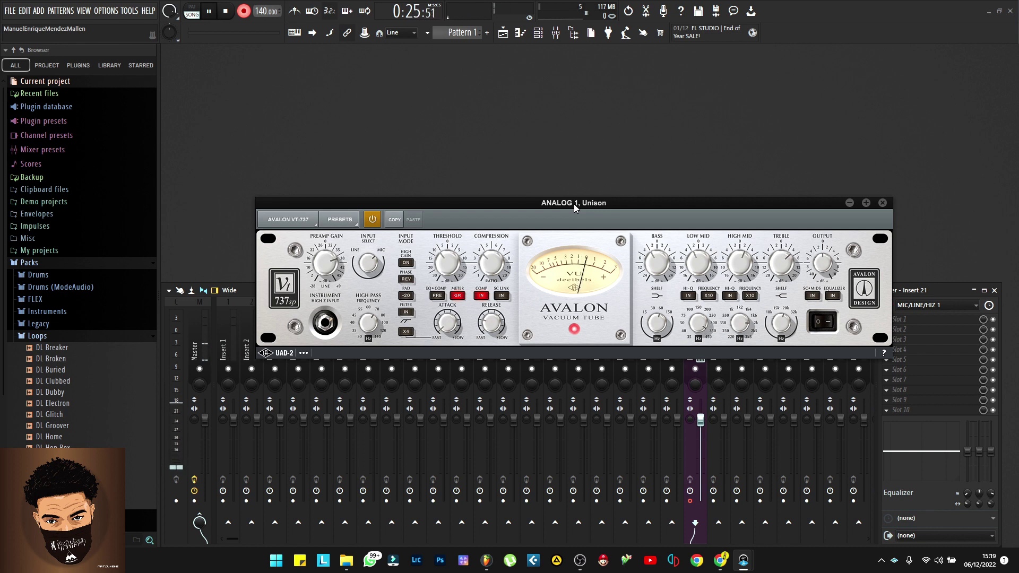
# - Close the Avalon VT-737 plugin window and shift the mixer slightly
pyautogui.click(883, 202)
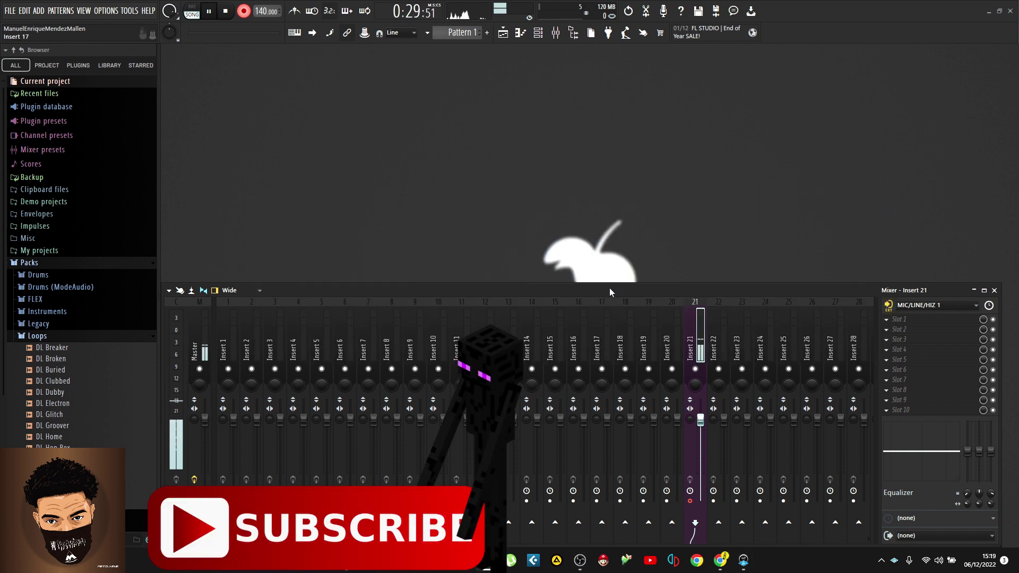
pyautogui.moveTo(610, 289); pyautogui.dragTo(627, 279)
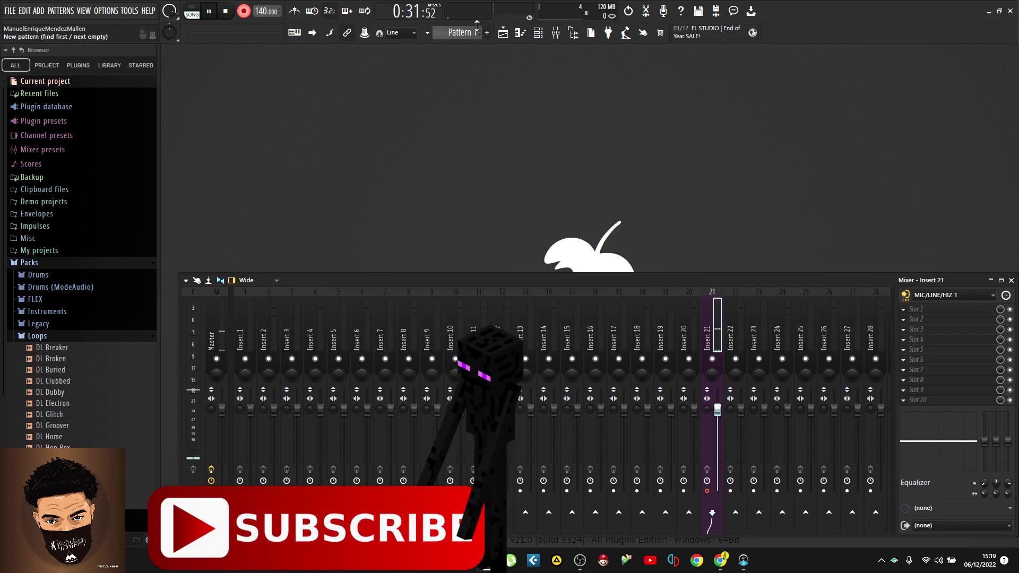
# - Look through the theme presets and colour adjustments in the theme settings, and close the settings
pyautogui.click(112, 11)
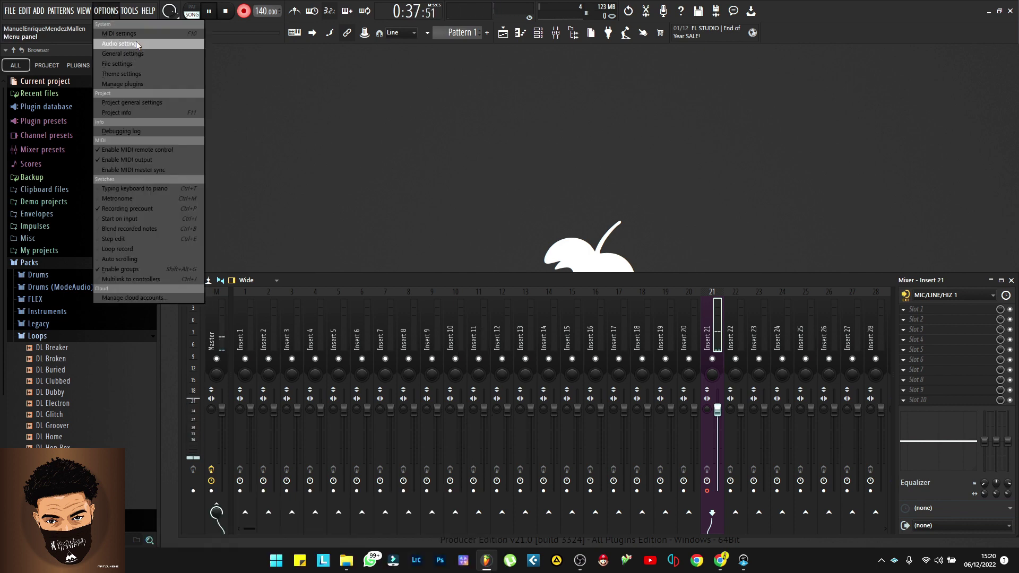
pyautogui.click(136, 79)
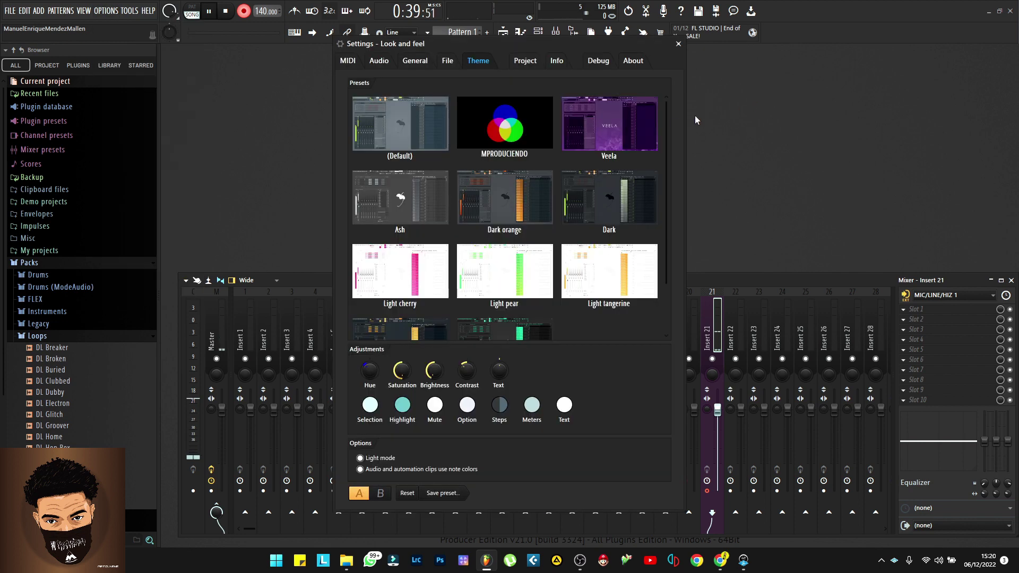
pyautogui.moveTo(668, 161); pyautogui.dragTo(684, 136)
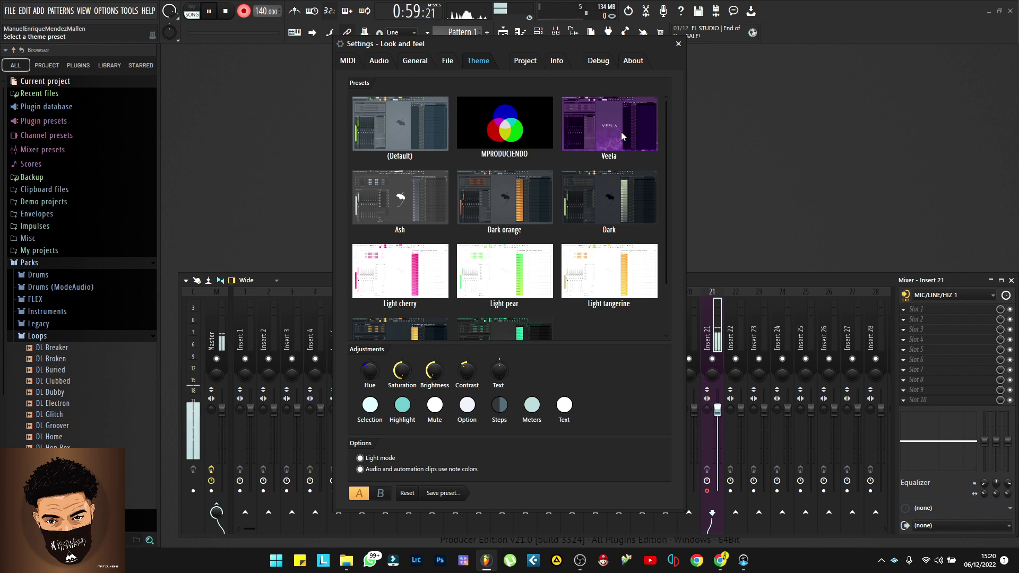
pyautogui.moveTo(667, 194); pyautogui.dragTo(661, 121)
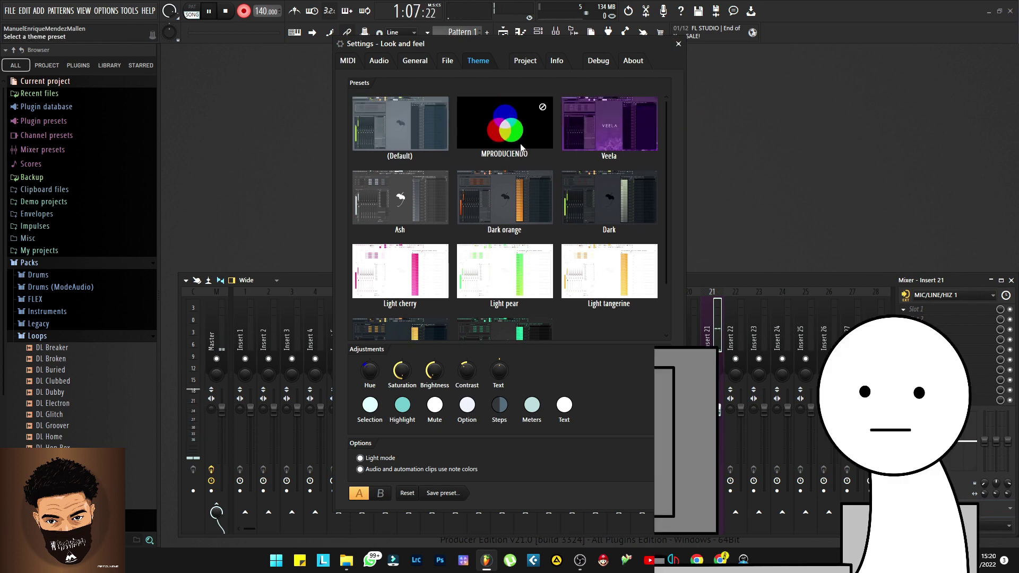
pyautogui.click(680, 45)
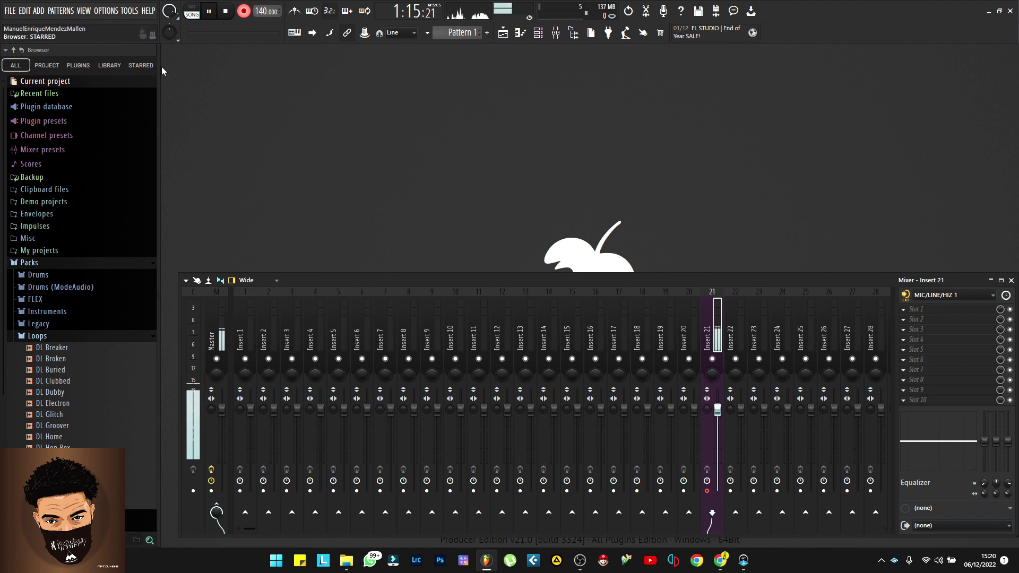
# - Show the playlist to inspect the audio recorded on Track 1, and hide it again
pyautogui.click(503, 32)
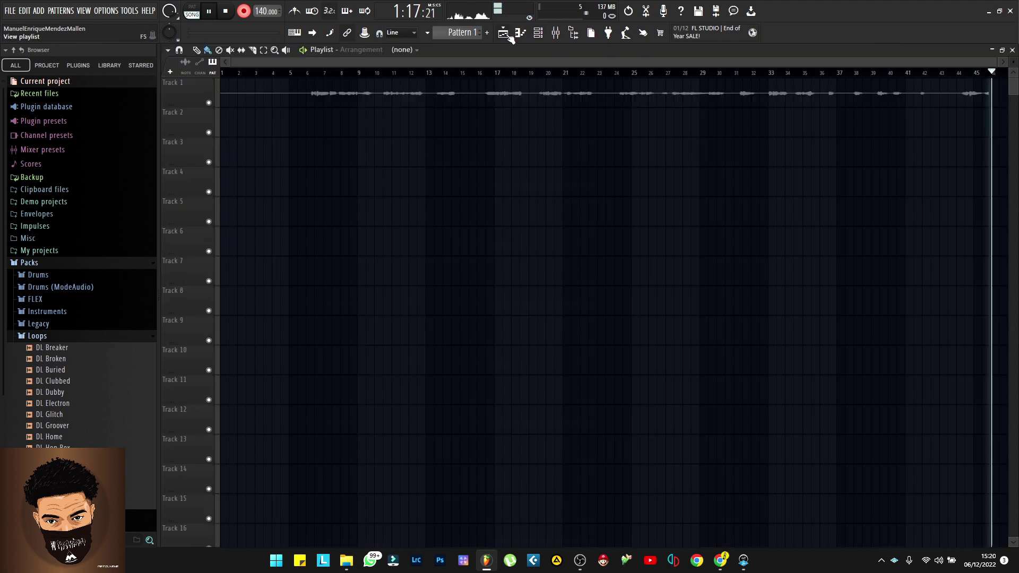
pyautogui.scroll(-2, 487, 282)
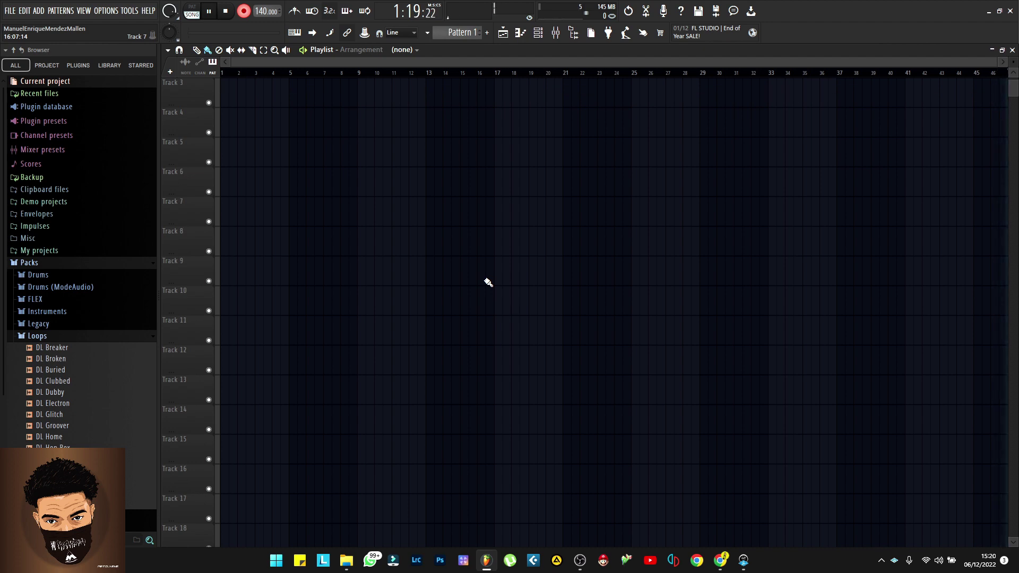
pyautogui.click(503, 32)
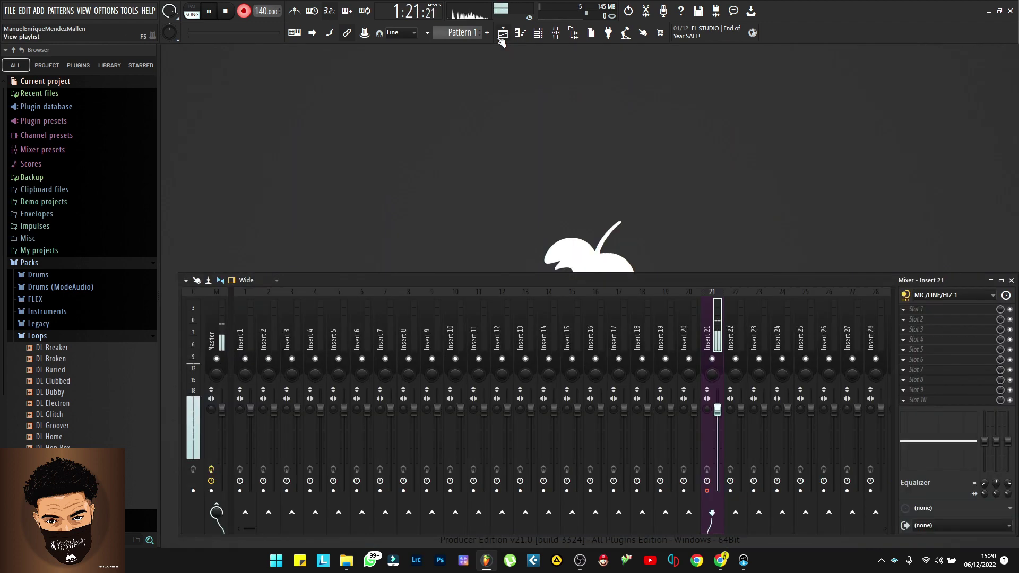
# - Preview the DL Clubbed loop from the Loops pack in the browser
pyautogui.click(66, 382)
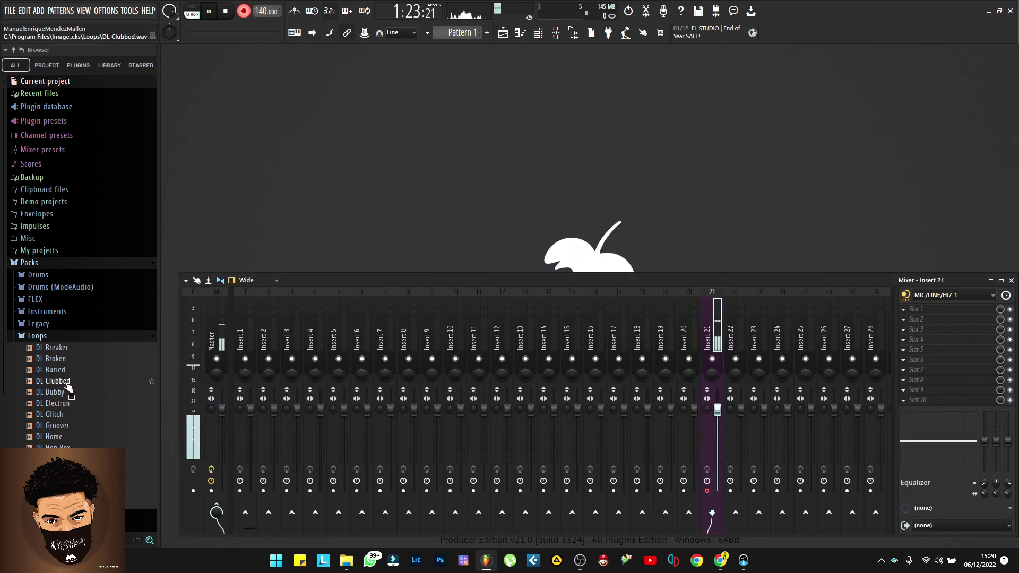
pyautogui.scroll(-2, 66, 383)
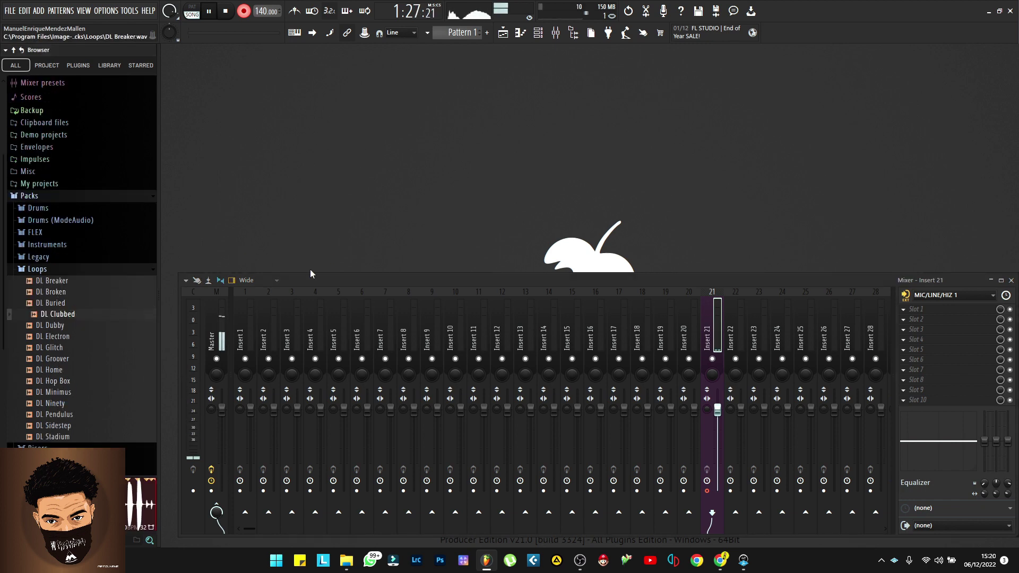
# - Review the audio, general and file settings, including the available autosave frequencies
pyautogui.click(106, 11)
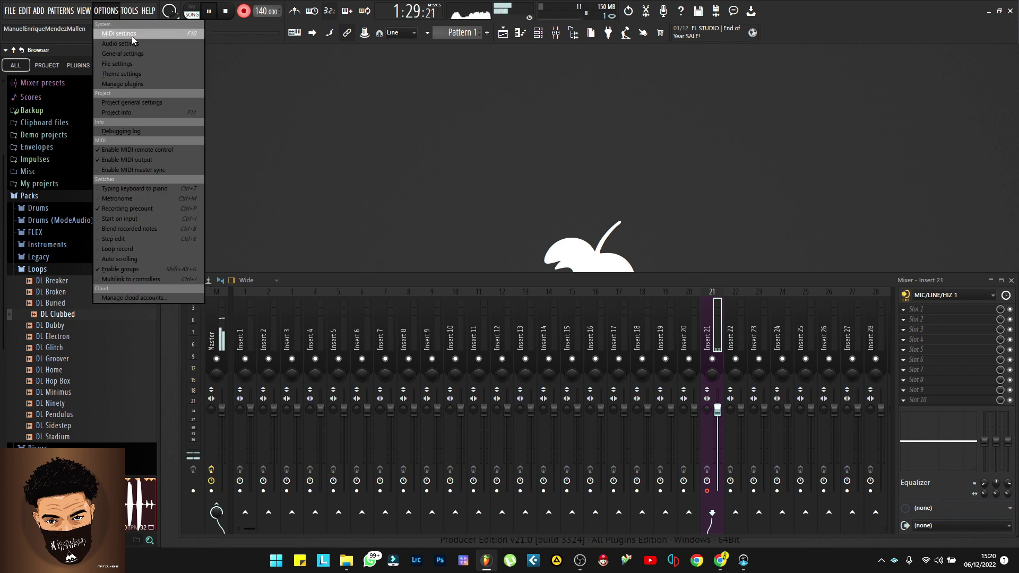
pyautogui.click(132, 43)
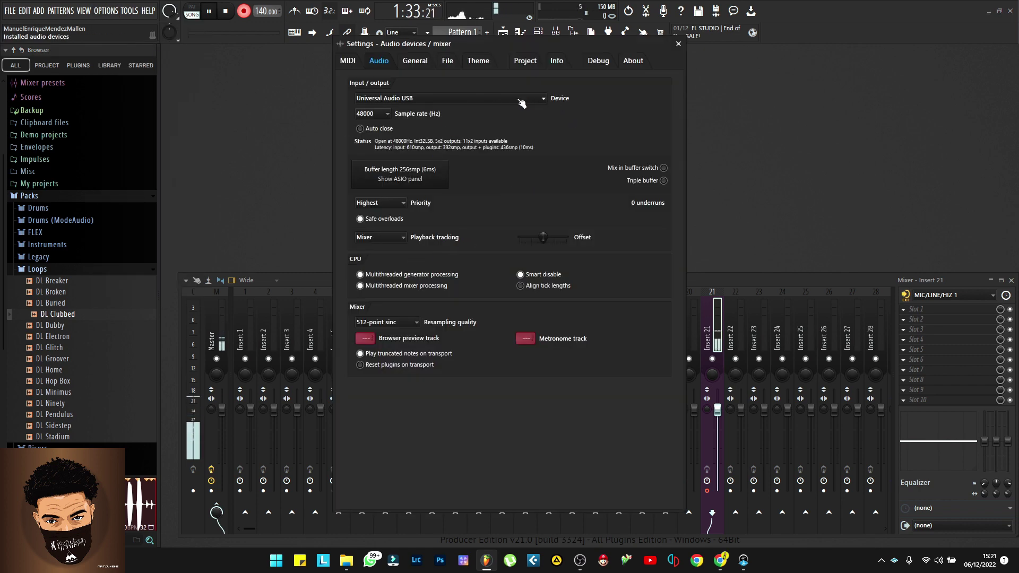
pyautogui.click(415, 61)
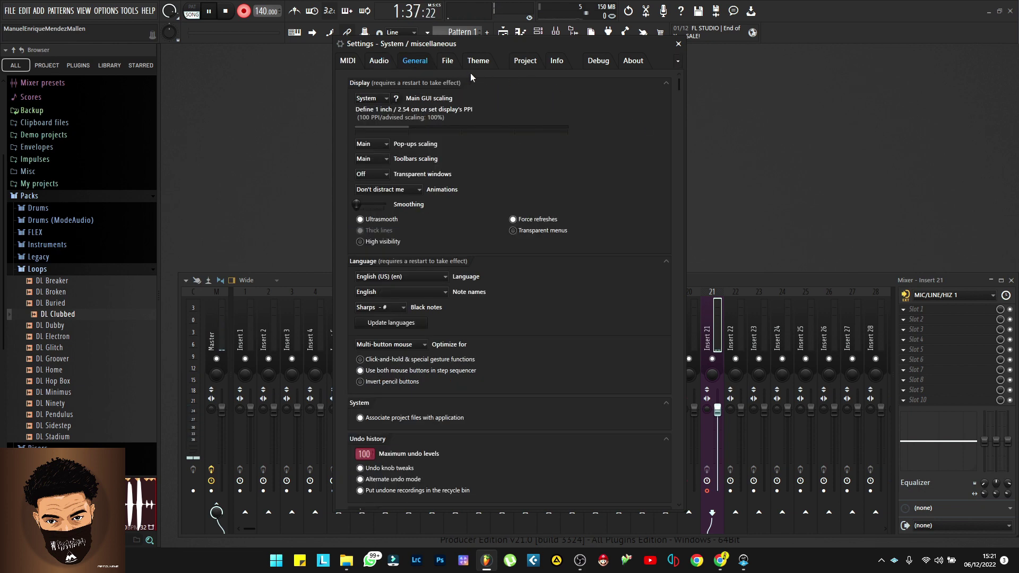
pyautogui.click(447, 61)
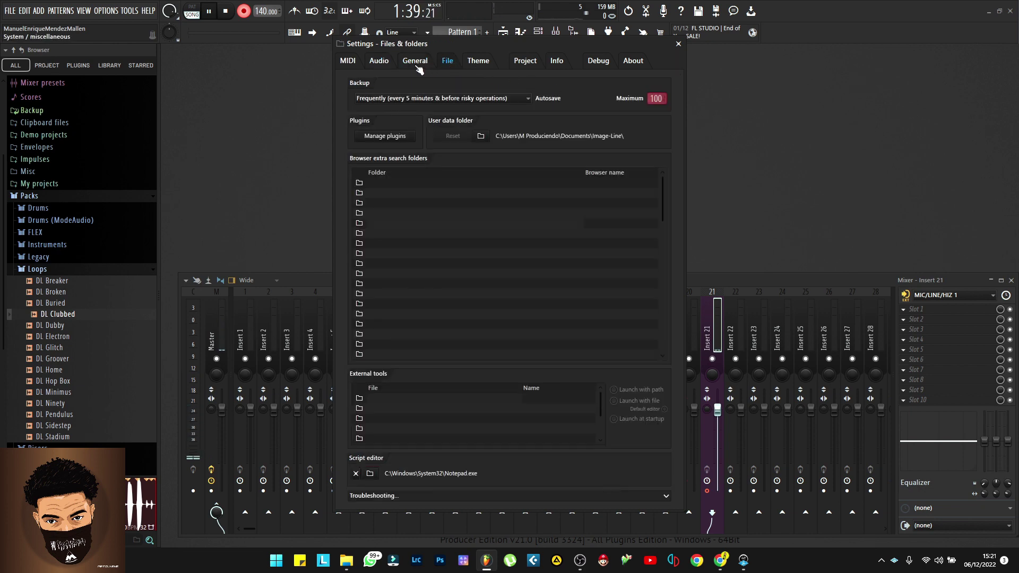
pyautogui.click(527, 98)
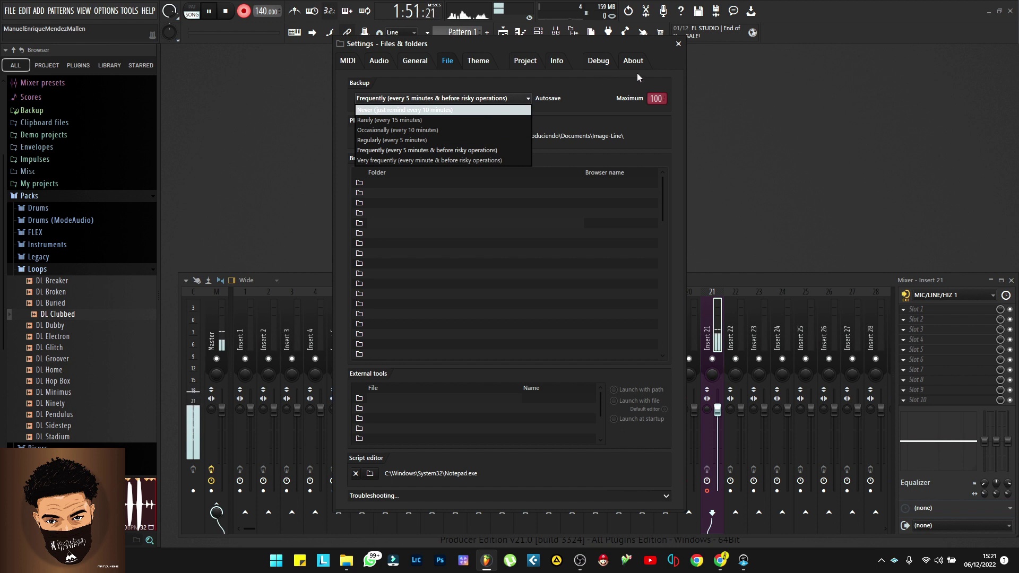
pyautogui.click(658, 60)
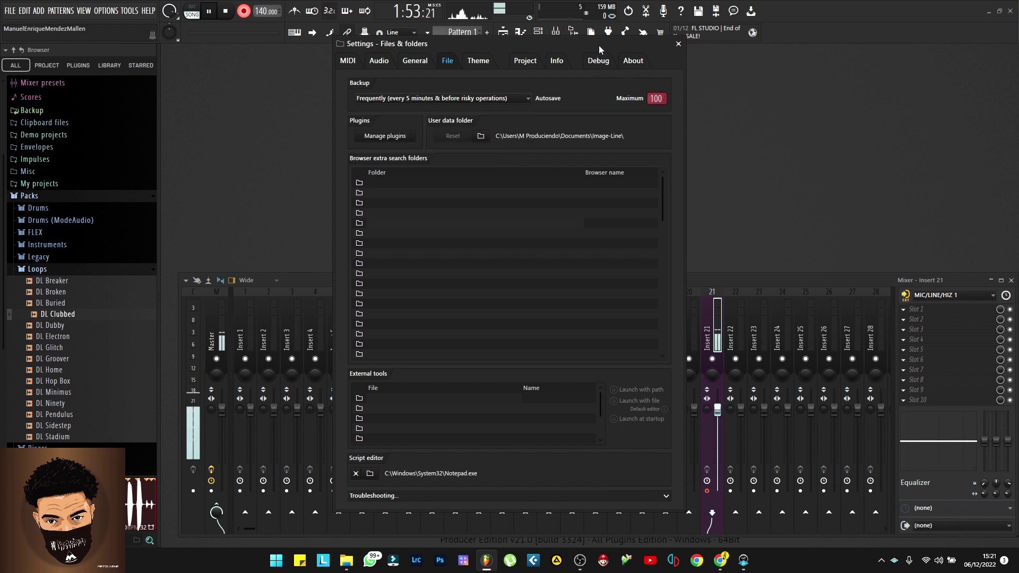
# - Reposition the settings window and return to the audio device settings
pyautogui.moveTo(597, 45); pyautogui.dragTo(558, 70)
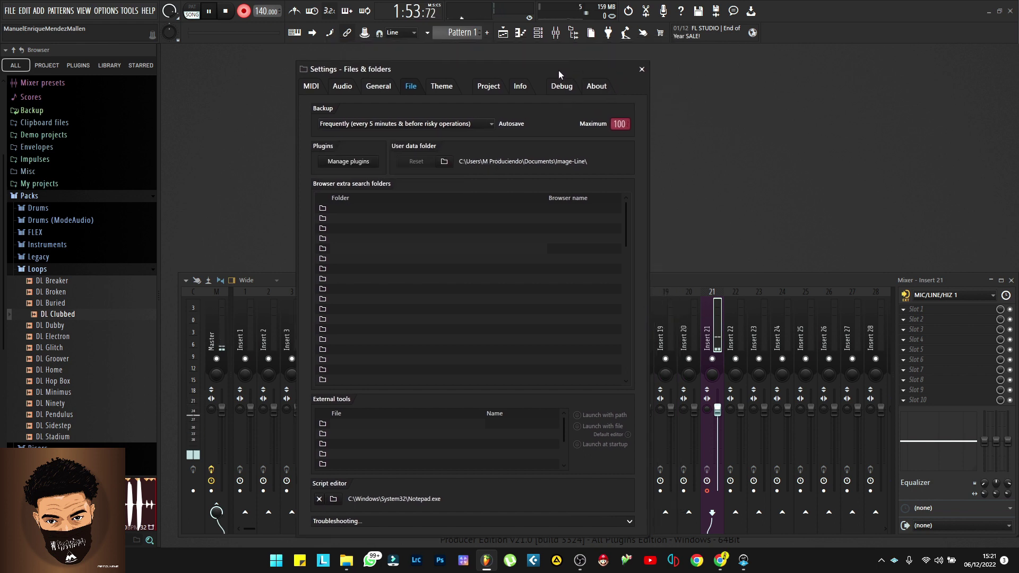
pyautogui.click(378, 87)
pyautogui.click(352, 87)
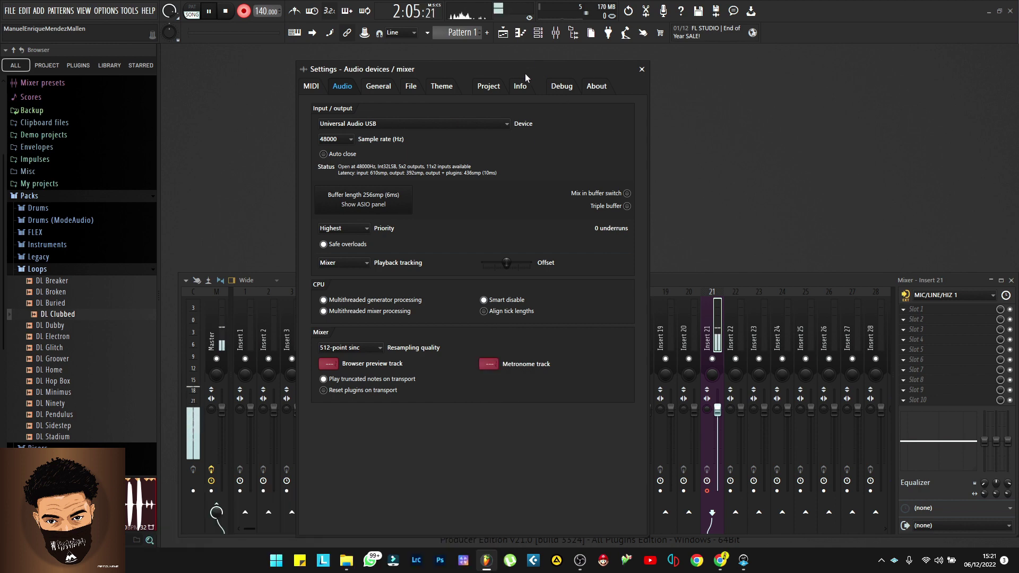
pyautogui.moveTo(516, 71); pyautogui.dragTo(491, 68)
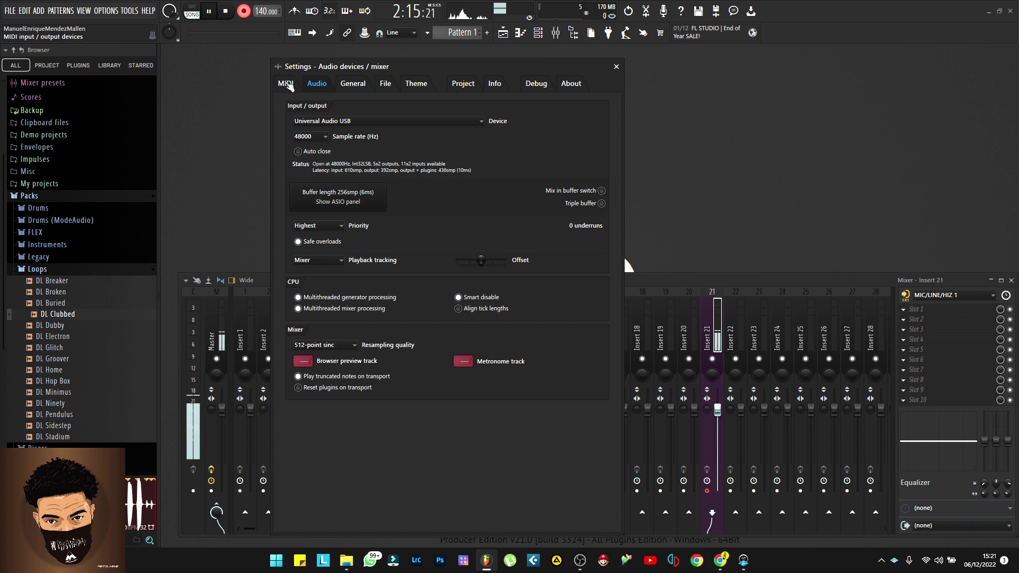
# - Examine the MIDI, audio, general, file, theme and project settings pages, and close the settings
pyautogui.click(287, 85)
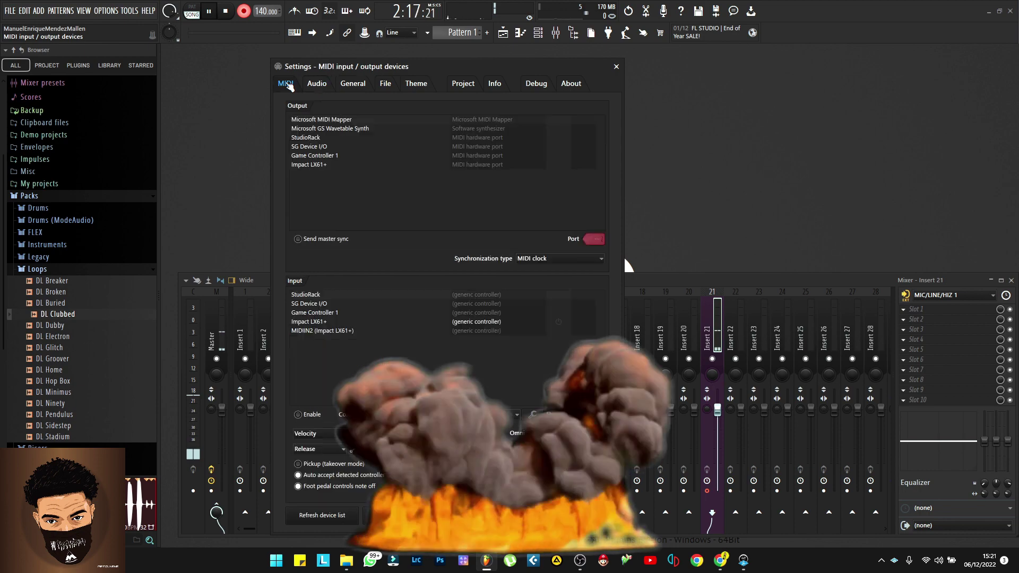
pyautogui.click(345, 90)
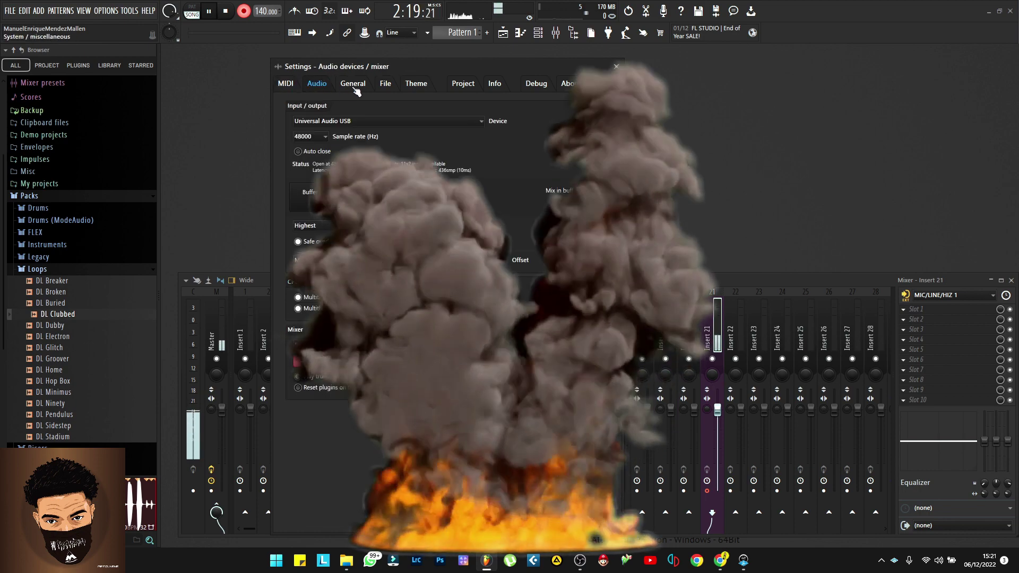
pyautogui.click(387, 86)
pyautogui.click(416, 86)
pyautogui.click(463, 87)
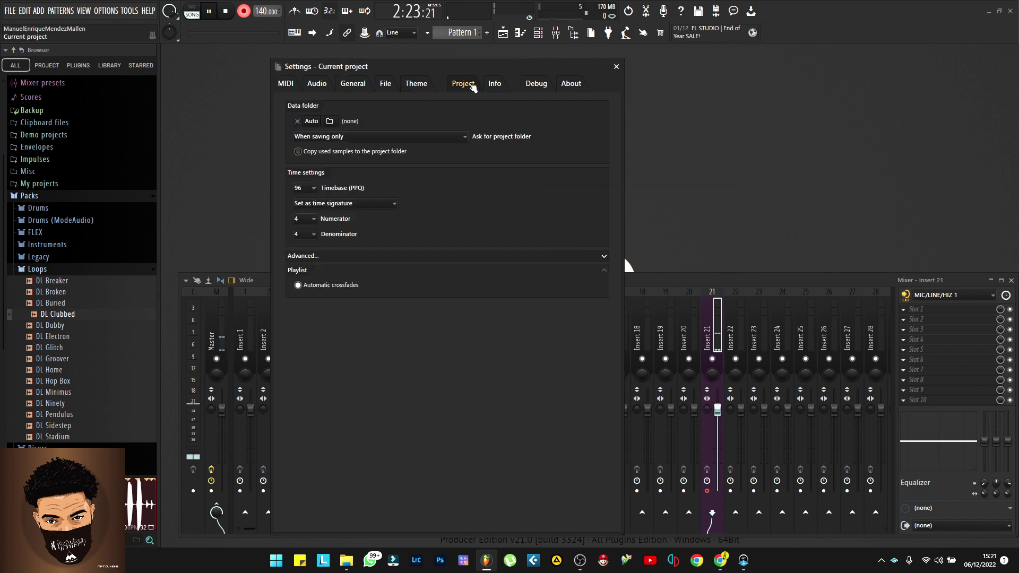
pyautogui.click(417, 85)
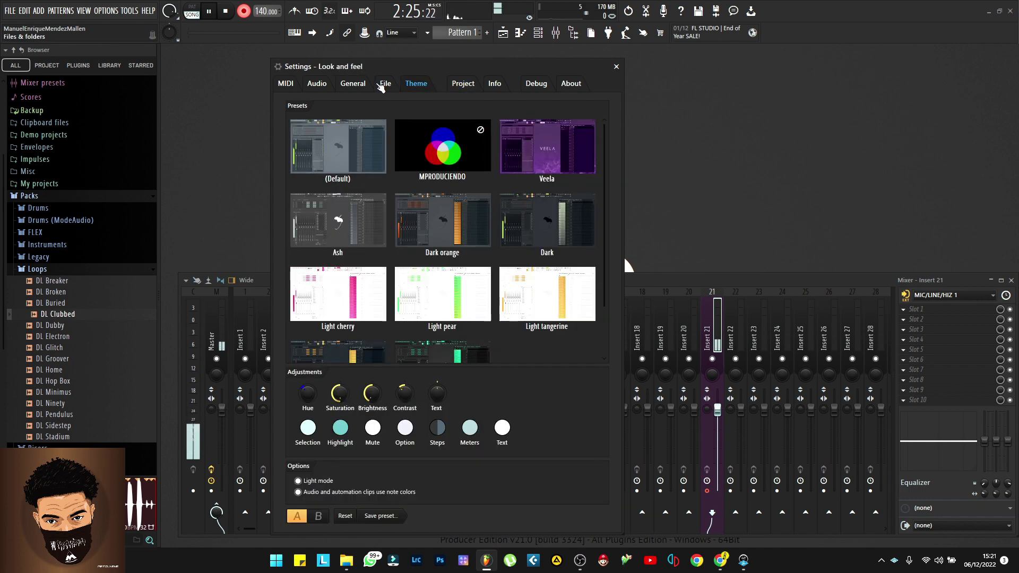
pyautogui.click(386, 85)
pyautogui.click(353, 85)
pyautogui.click(317, 85)
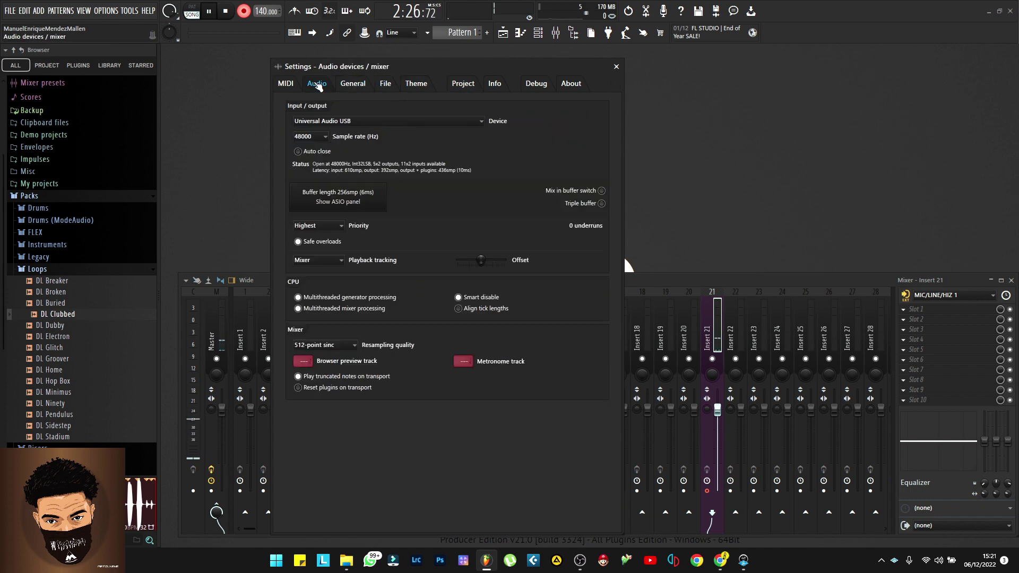
pyautogui.click(285, 84)
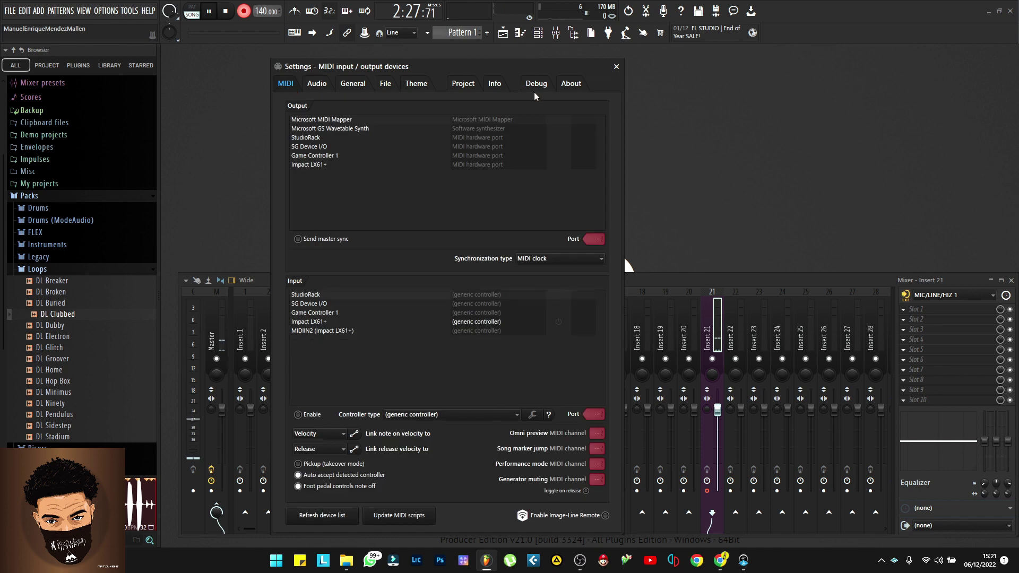
pyautogui.click(617, 67)
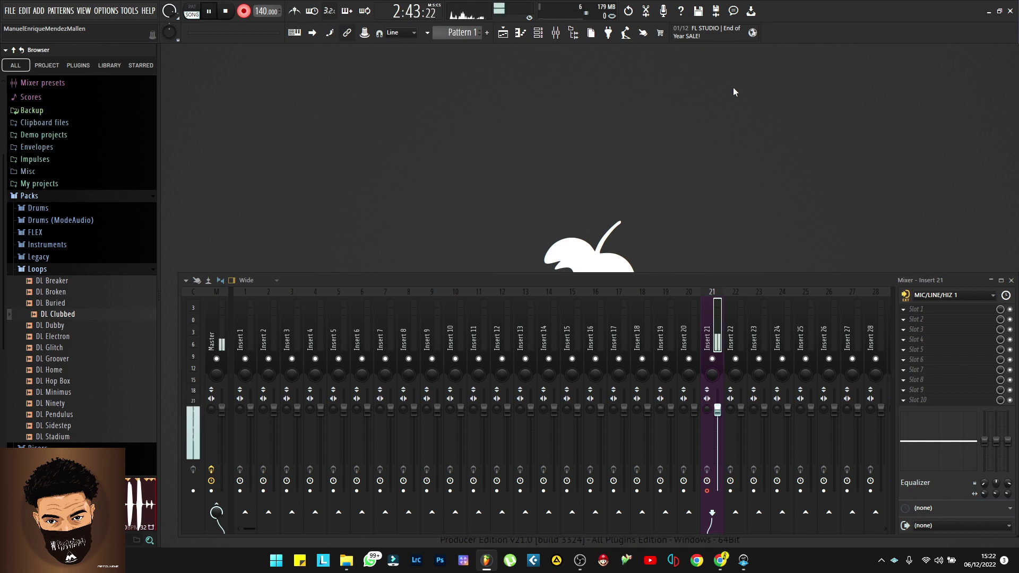
# - Show the channel rack and view the Sampler channel's piano roll, closing the piano roll again
pyautogui.press('F6')
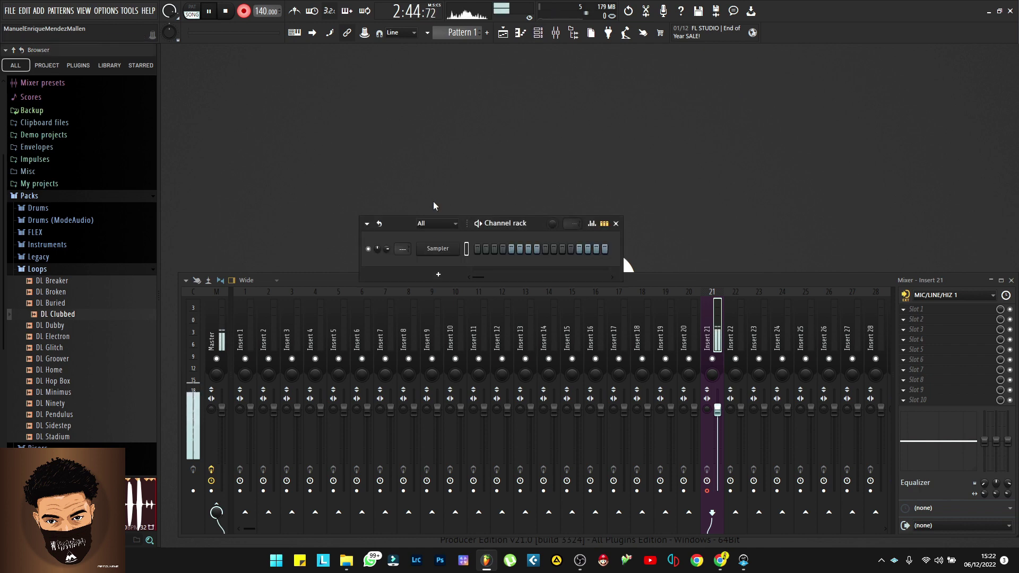
pyautogui.rightClick(438, 249)
pyautogui.click(501, 250)
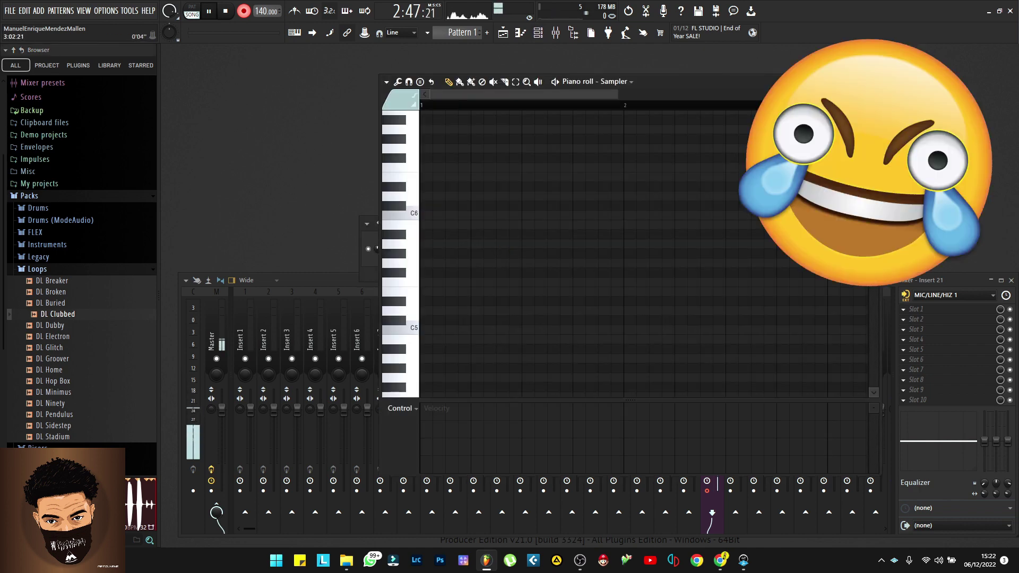
pyautogui.press('F7')
# - Open the LuxeVerb effect on the Master track and move its window above the mixer
pyautogui.click(220, 344)
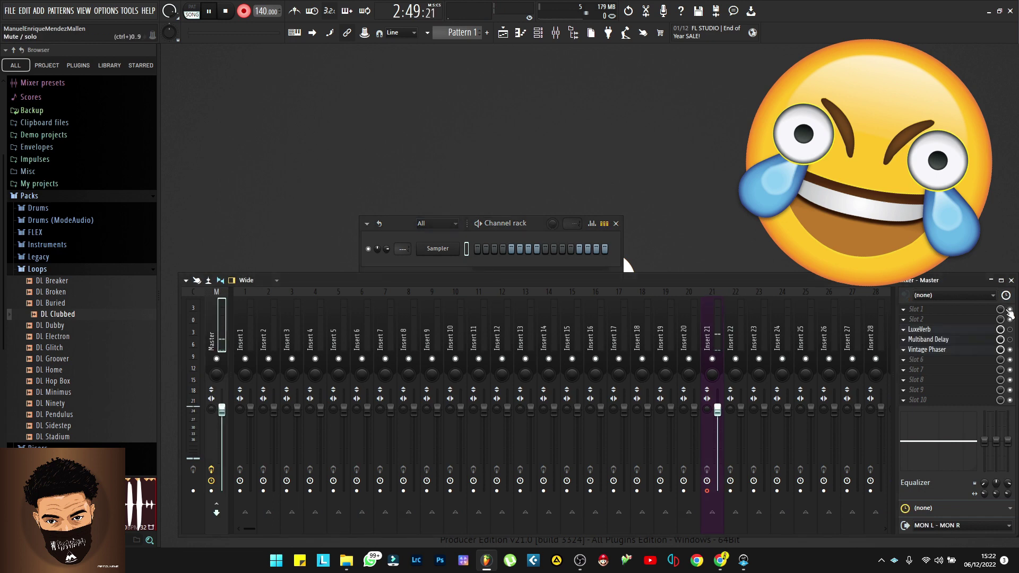
pyautogui.click(924, 329)
pyautogui.moveTo(588, 143); pyautogui.dragTo(460, 55)
# - Open the Master track's Multiband Delay and Vintage Phaser effects and arrange their windows alongside LuxeVerb
pyautogui.click(929, 340)
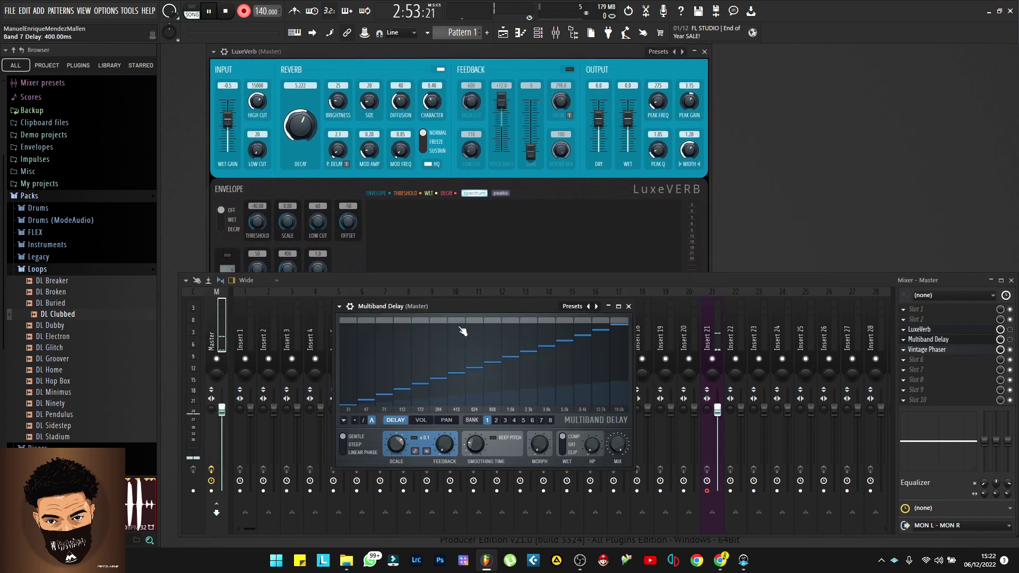
pyautogui.moveTo(425, 306); pyautogui.dragTo(594, 87)
pyautogui.click(935, 349)
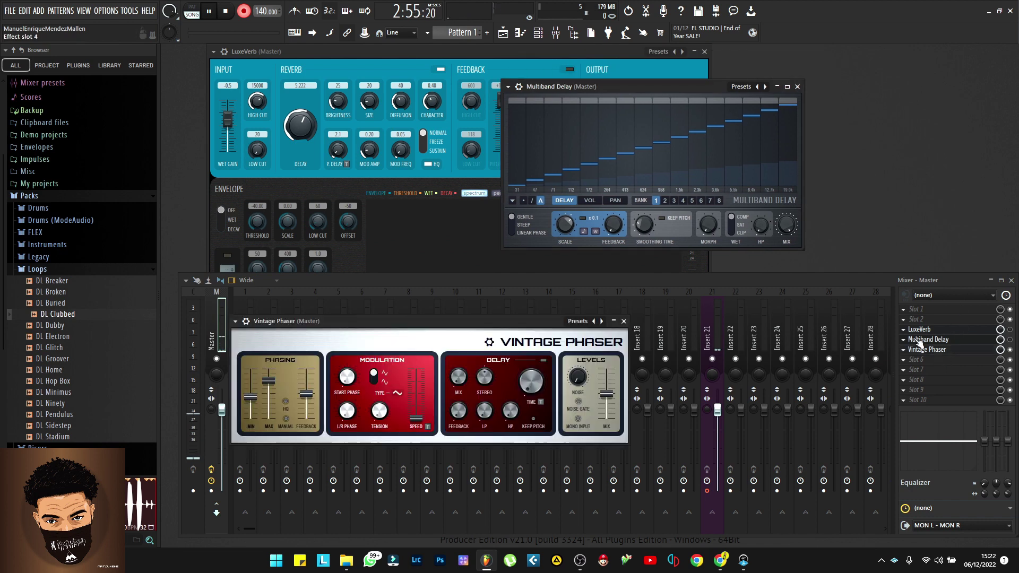
pyautogui.moveTo(423, 322); pyautogui.dragTo(468, 251)
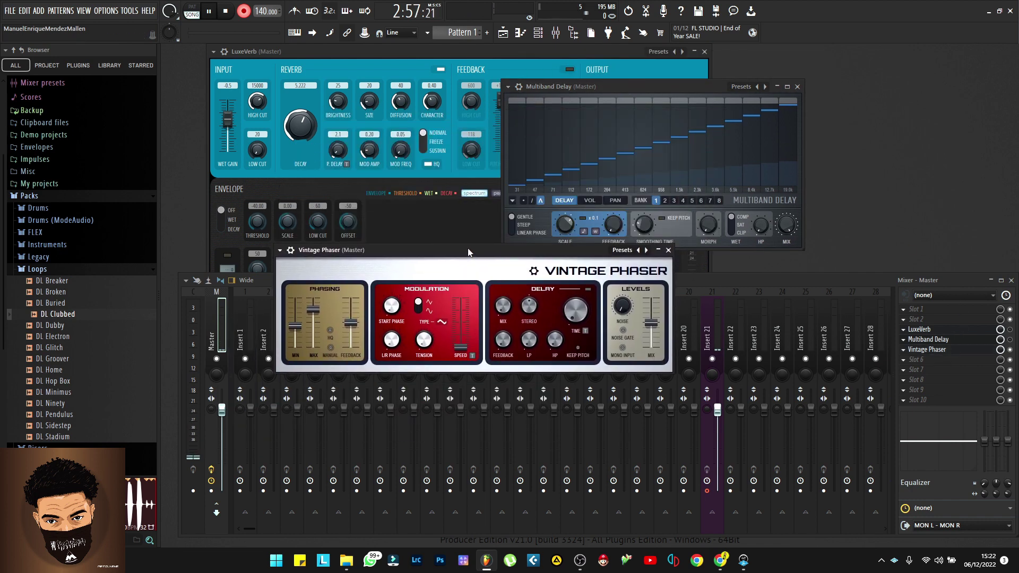